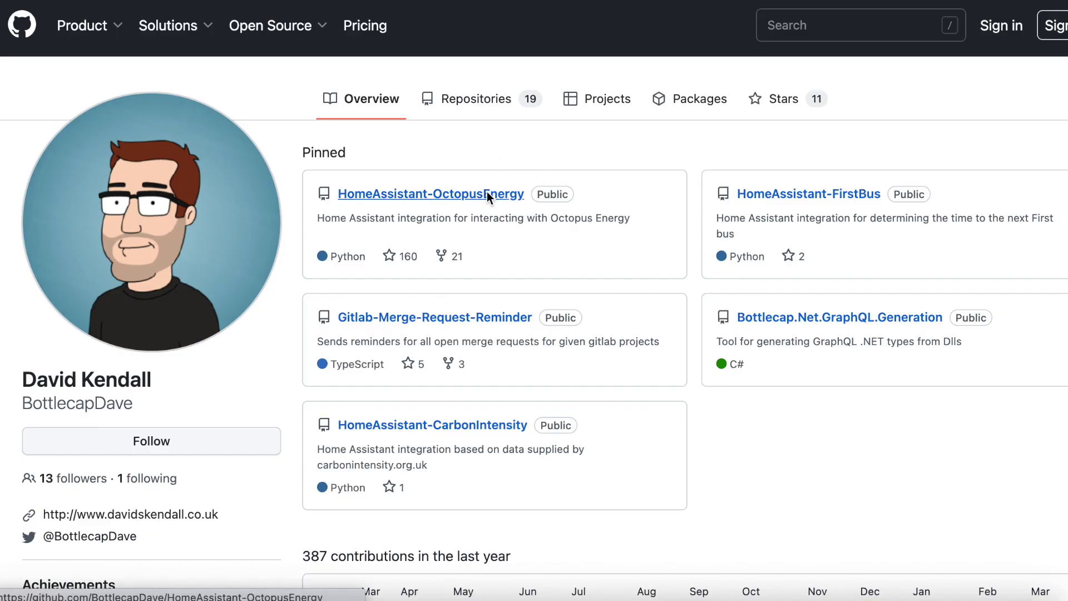
Open the HomeAssistant-OctopusEnergy repository page on GitHub to review it.
click(486, 195)
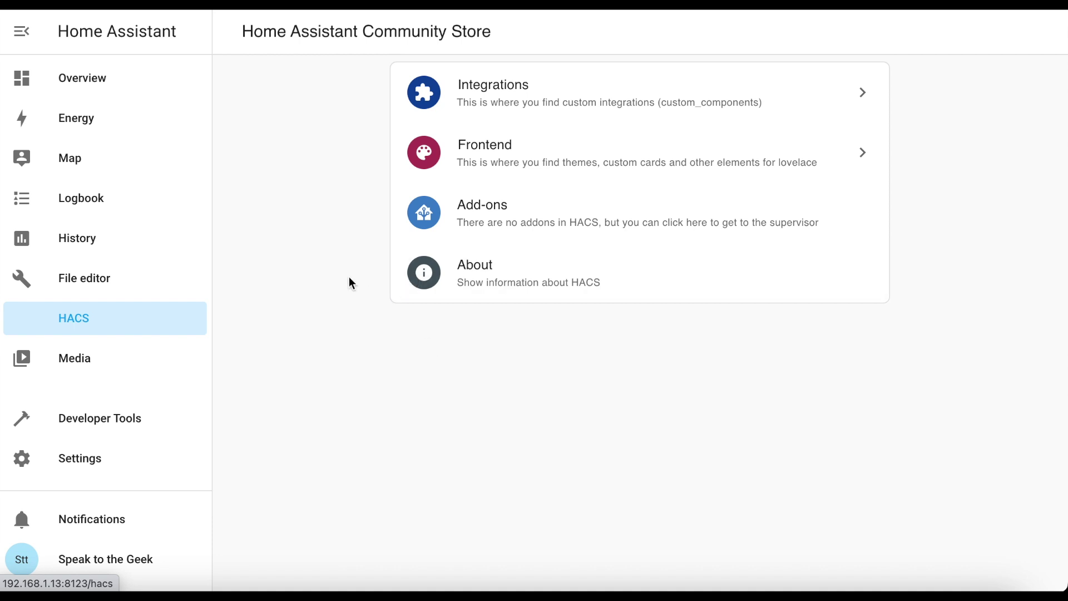
Search HACS integrations for 'octopu' and download the Octopus Energy repository.
click(573, 105)
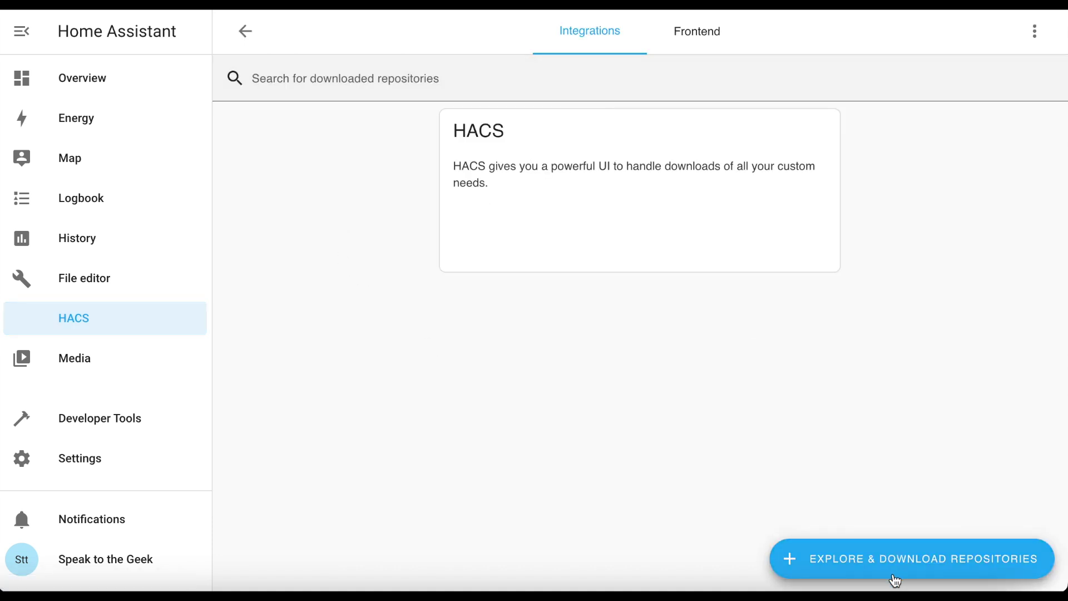
click(909, 567)
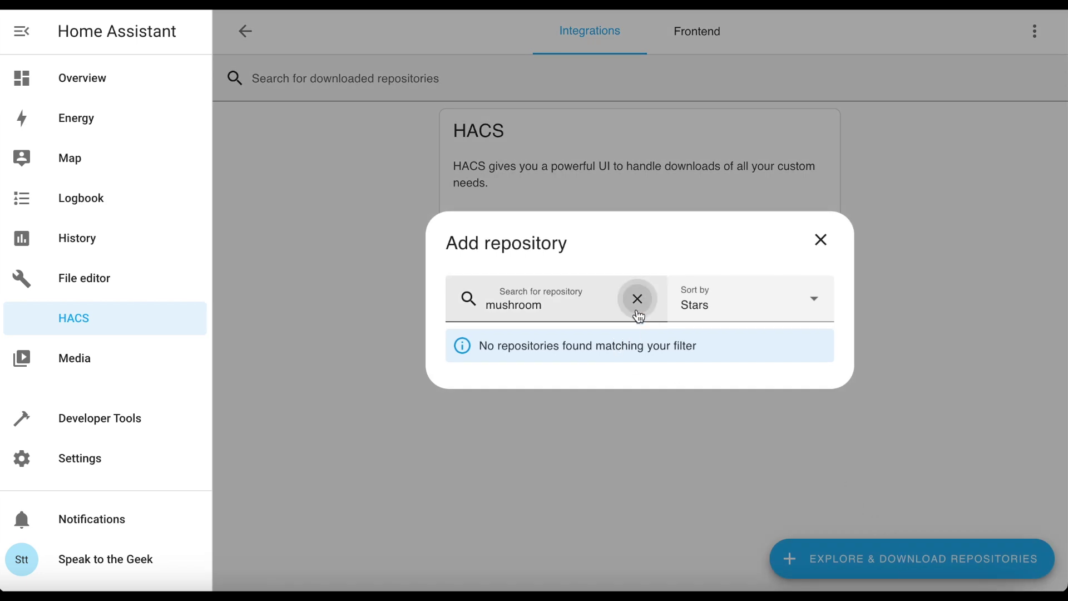
click(638, 299)
text(octopu)
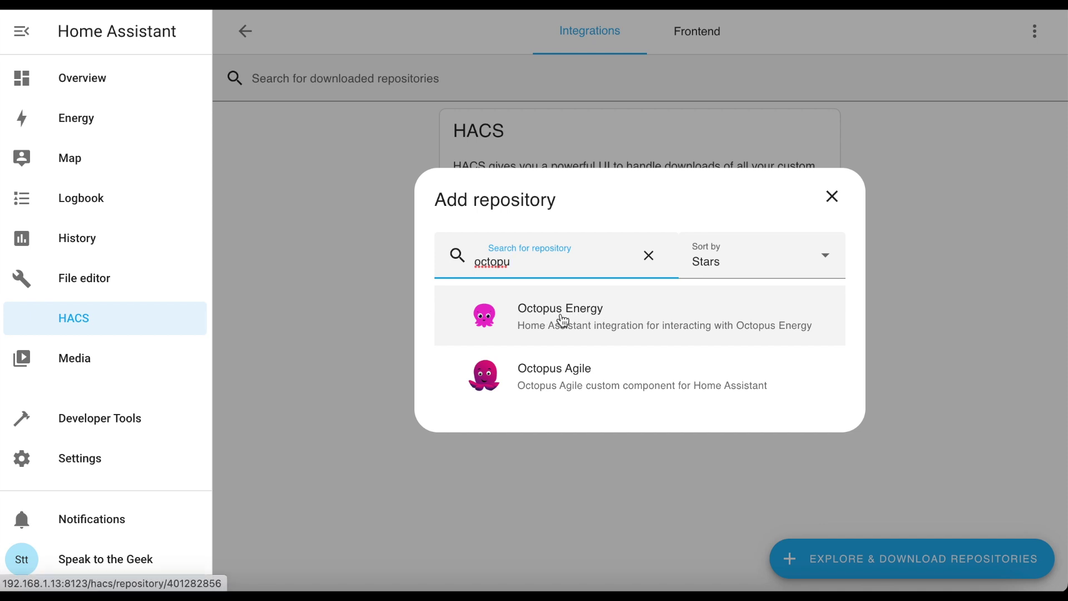
click(563, 321)
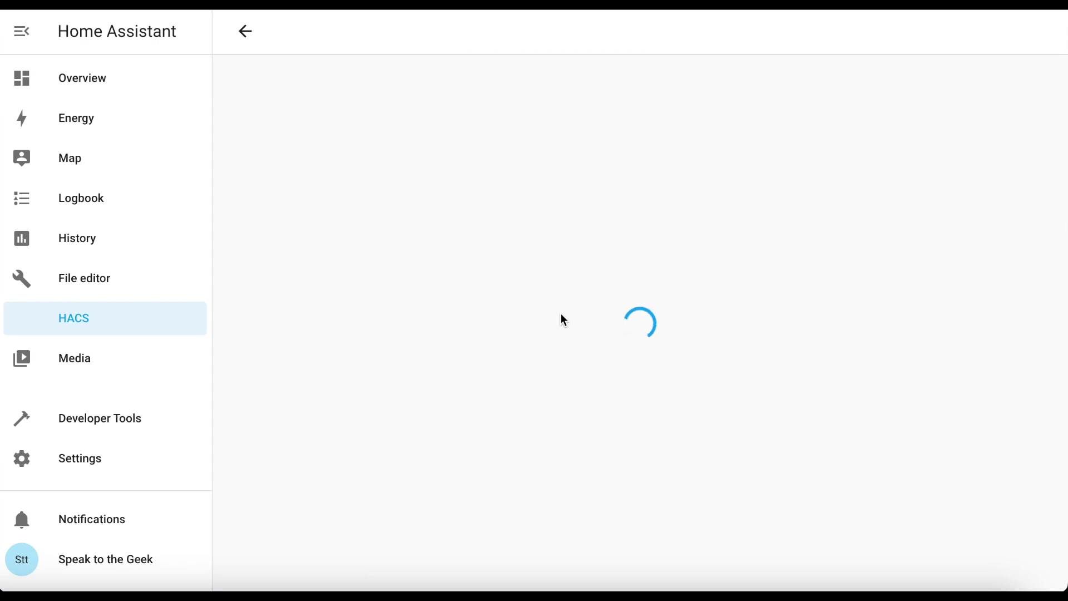
scroll(563, 321, down, 1)
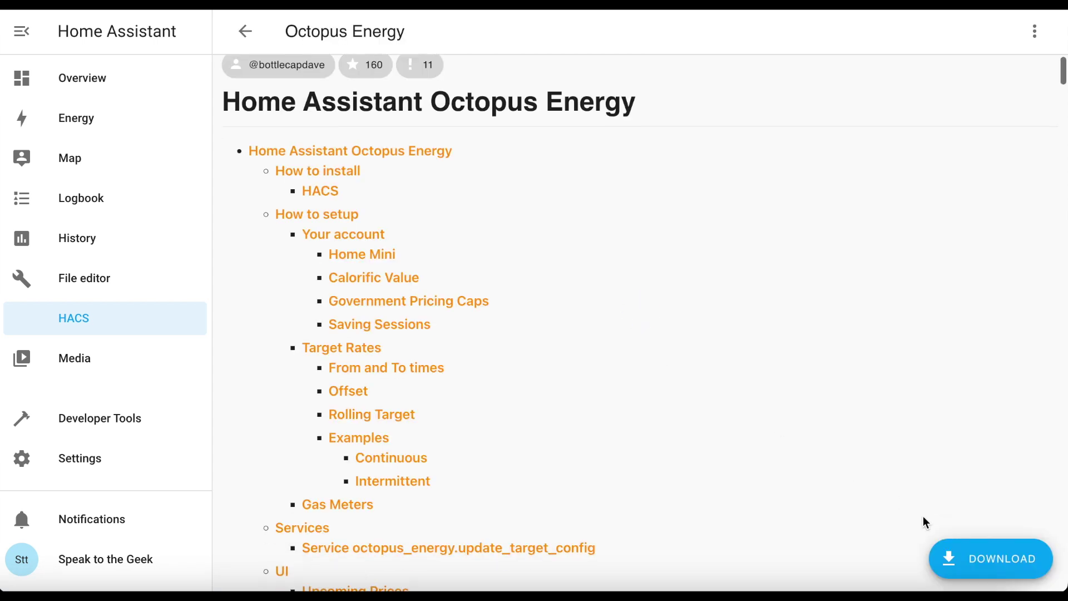
click(1005, 576)
click(836, 442)
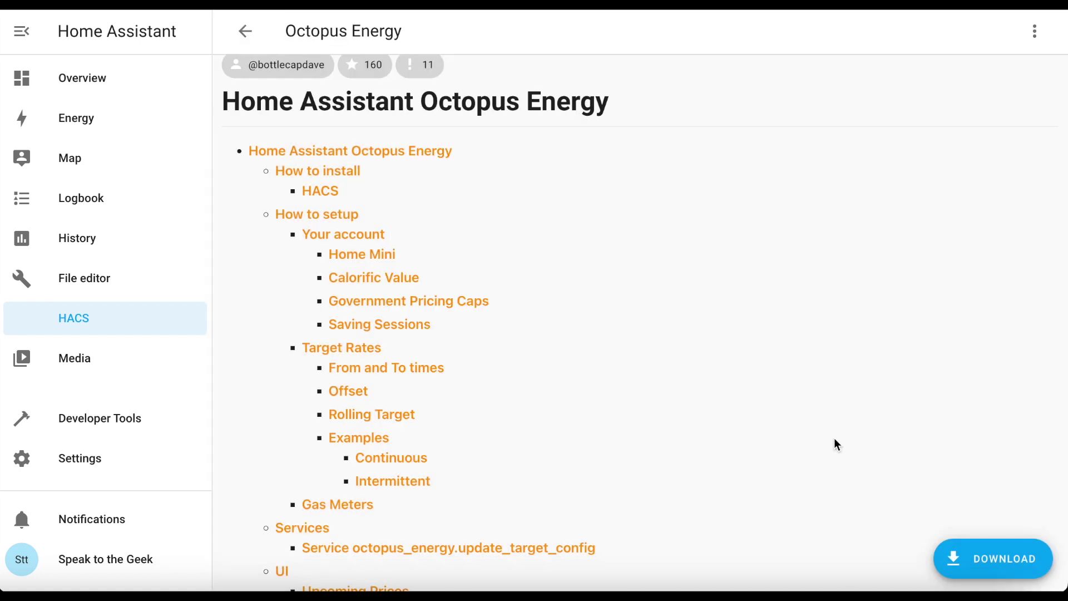
click(244, 31)
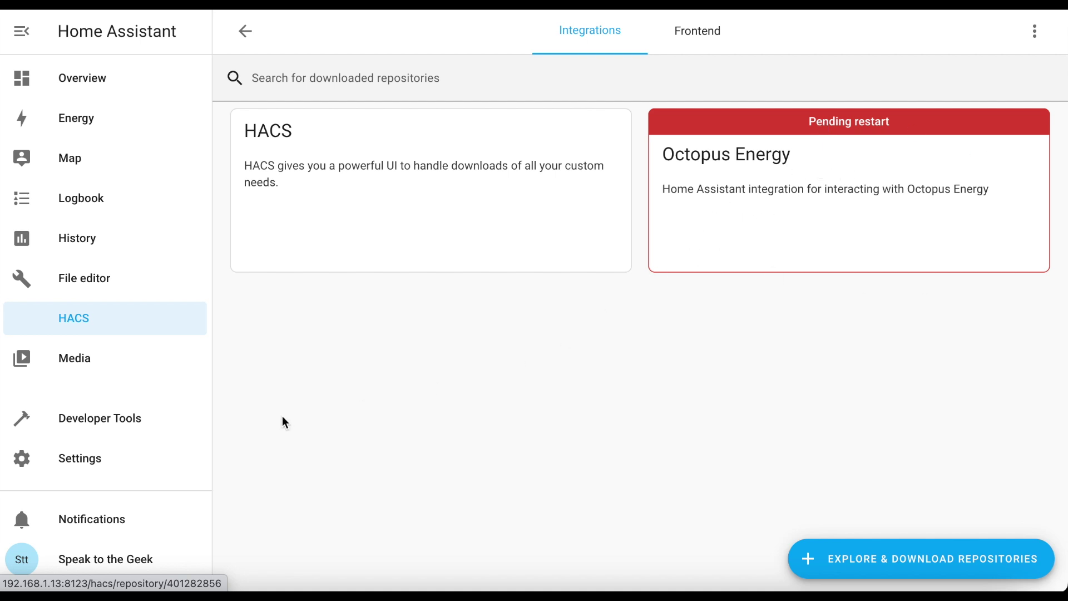
Run Check Configuration in Developer Tools, then confirm a full Home Assistant restart.
click(123, 426)
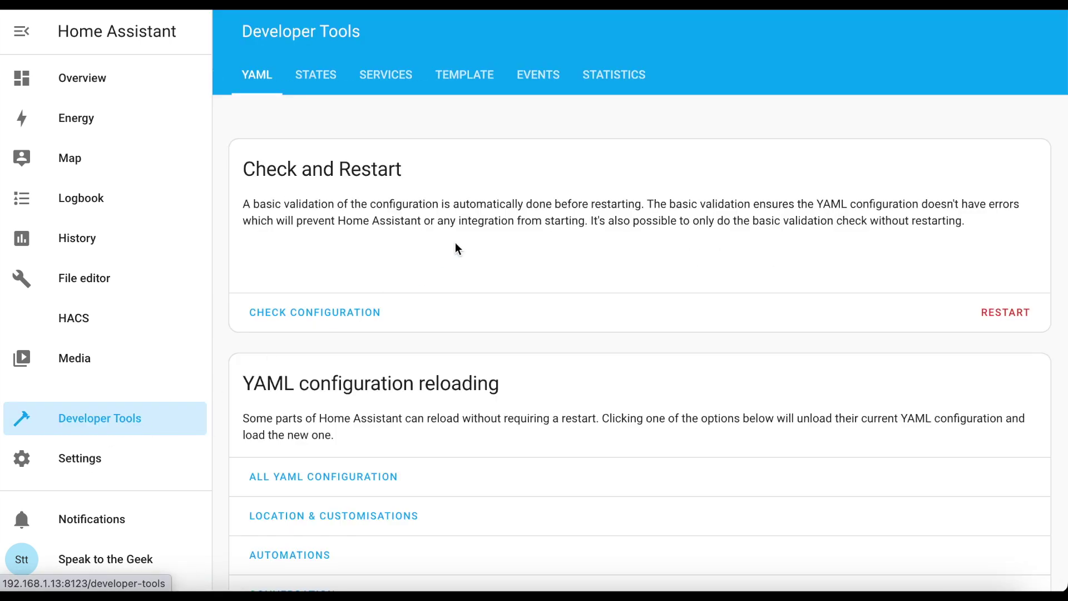
click(322, 308)
click(988, 310)
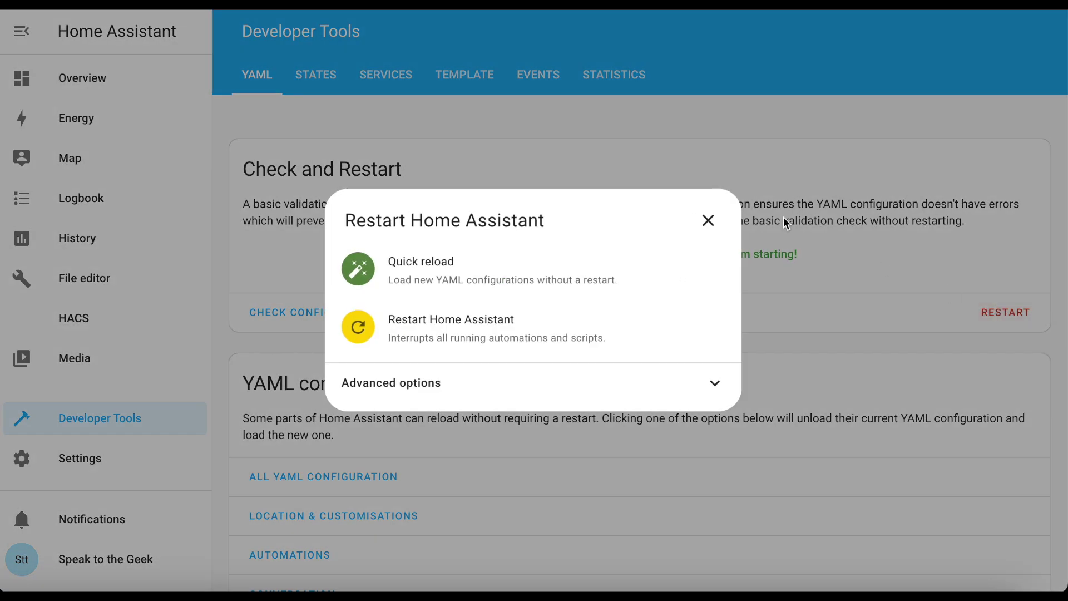
click(439, 336)
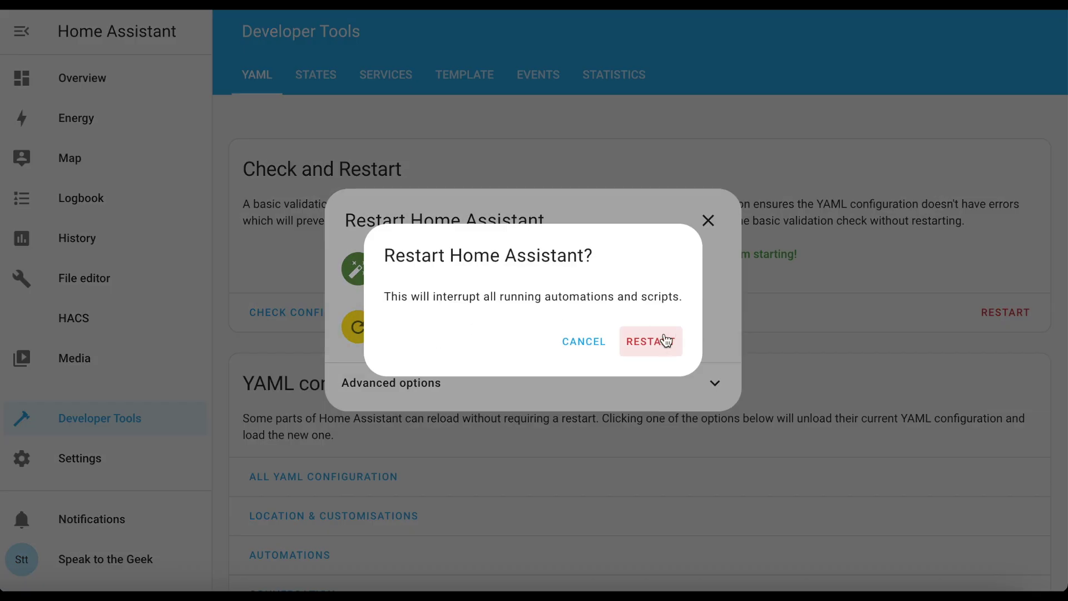
click(666, 340)
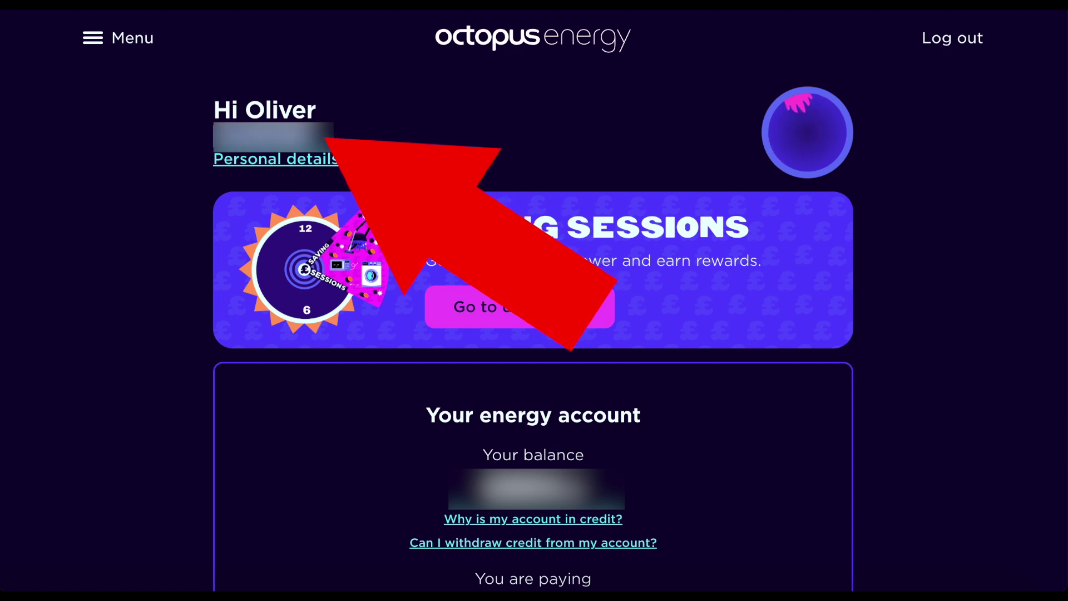
Open Personal details and the API access page under Developer settings.
click(296, 162)
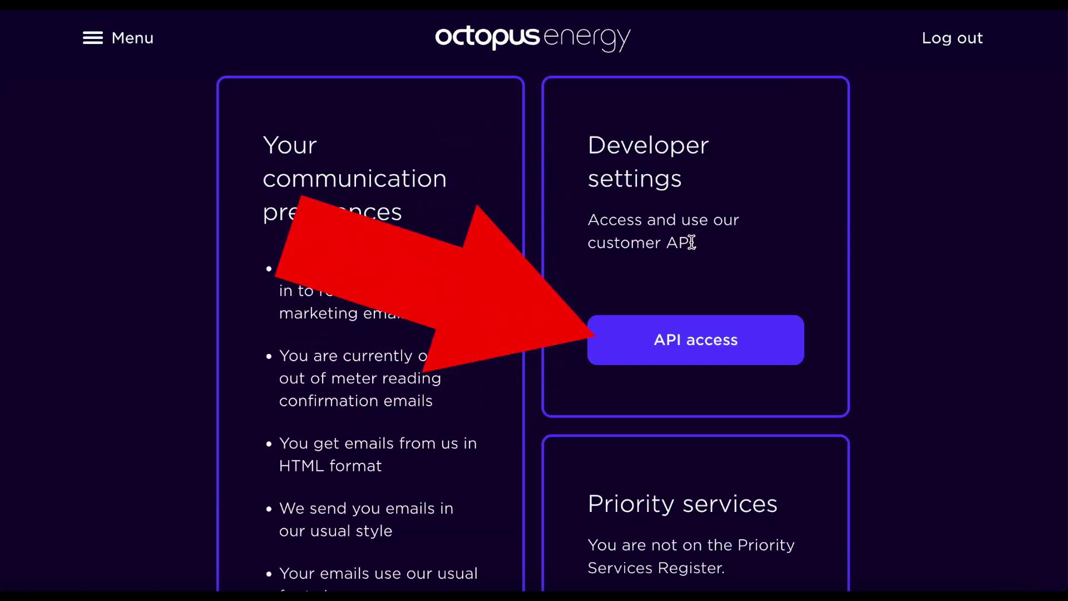
click(733, 345)
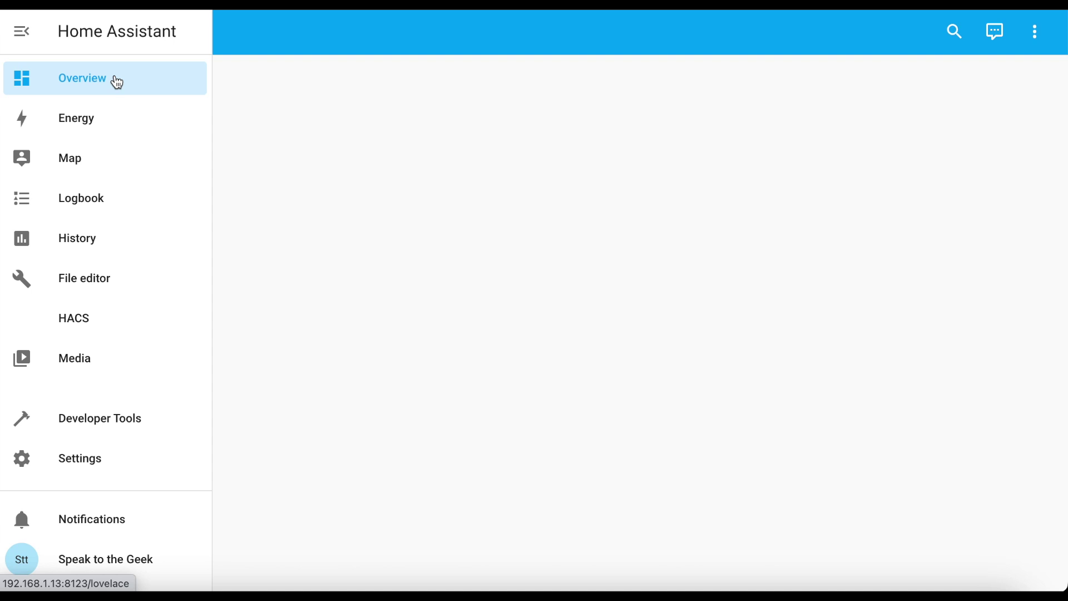
Start adding a new integration, searching 'octop' and choosing Octopus Energy.
click(83, 455)
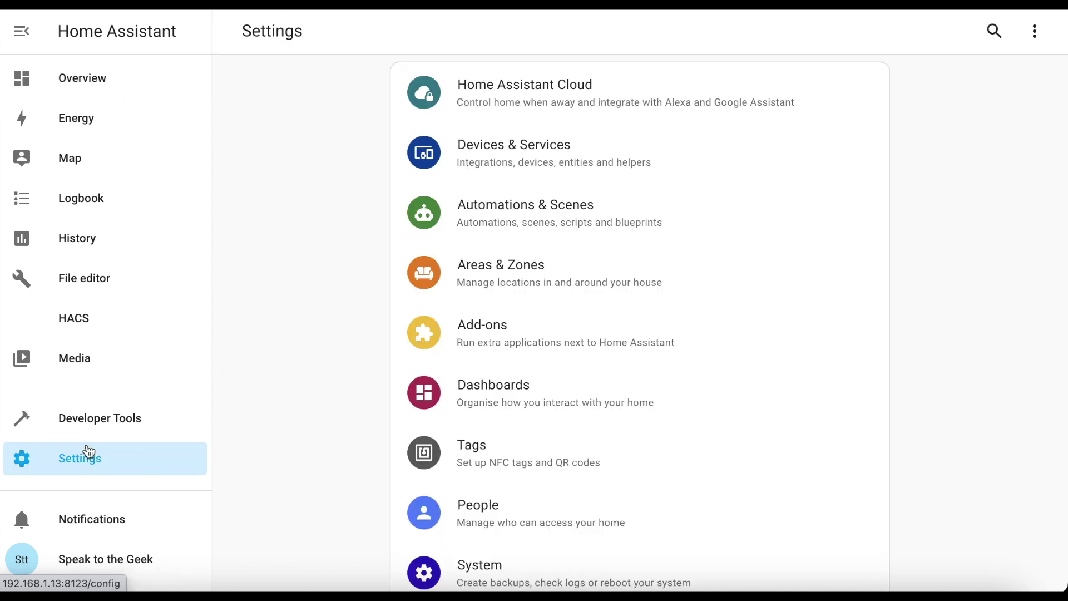
click(527, 166)
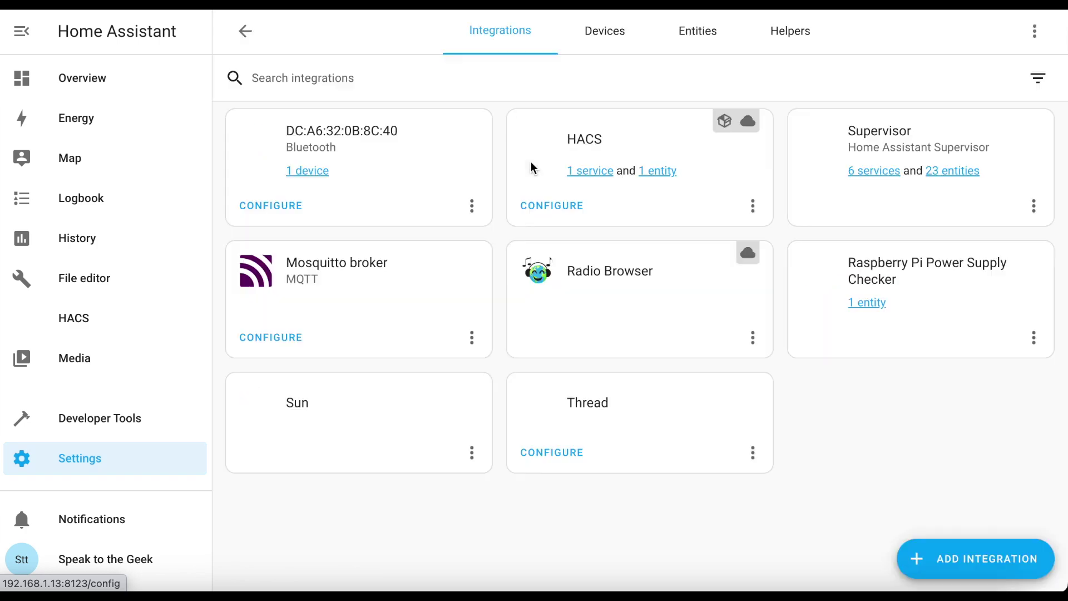
click(972, 563)
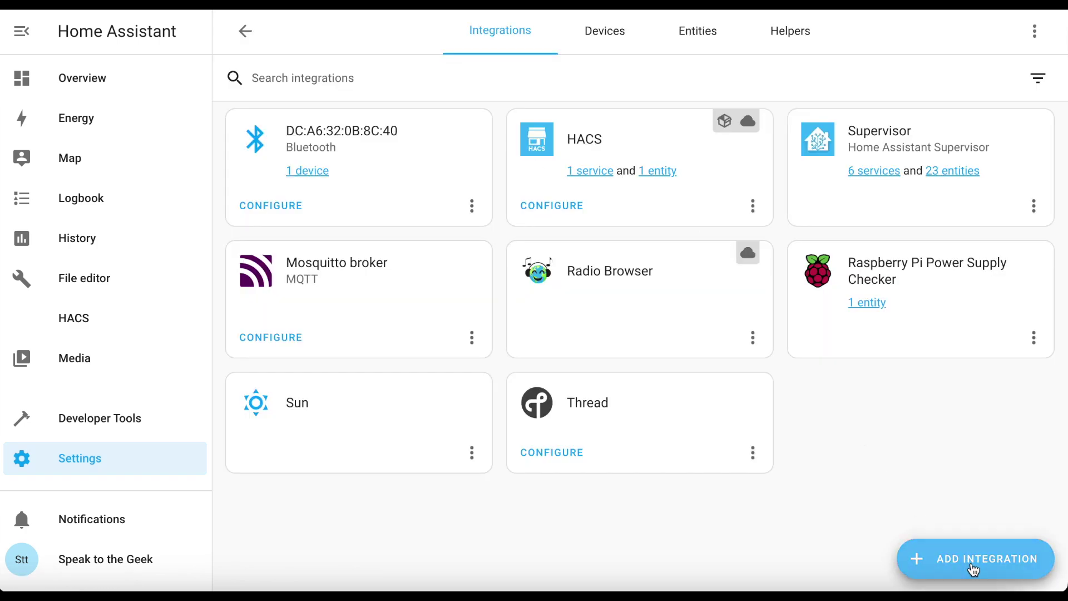
text(octop)
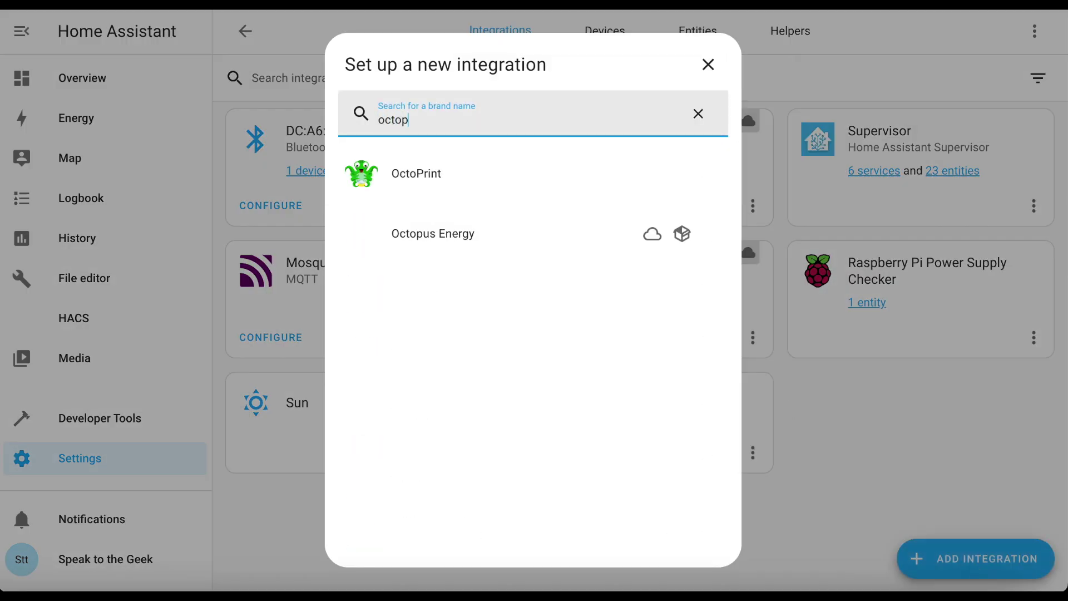
click(424, 233)
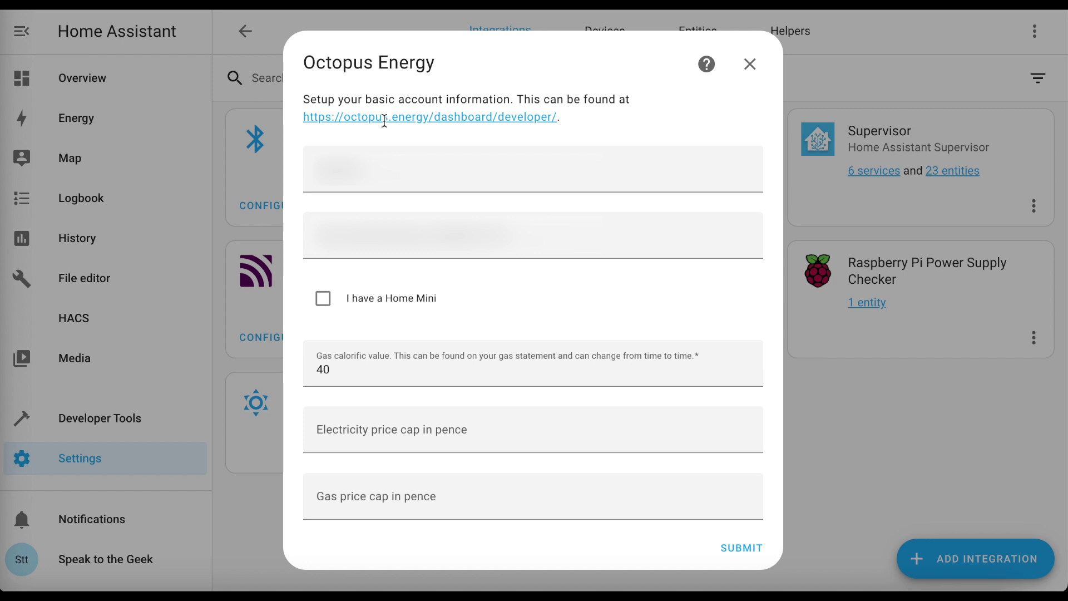
Paste the API key, fill in the account number, tick Home Mini, set gas calorific value 38.9, and submit.
click(533, 169)
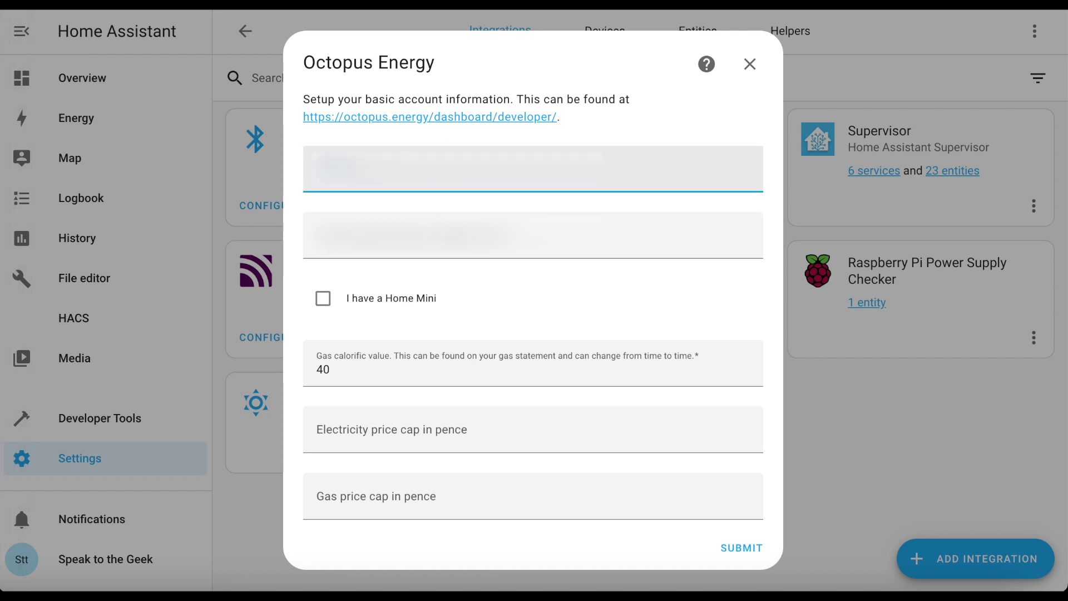
key(ctrl+v)
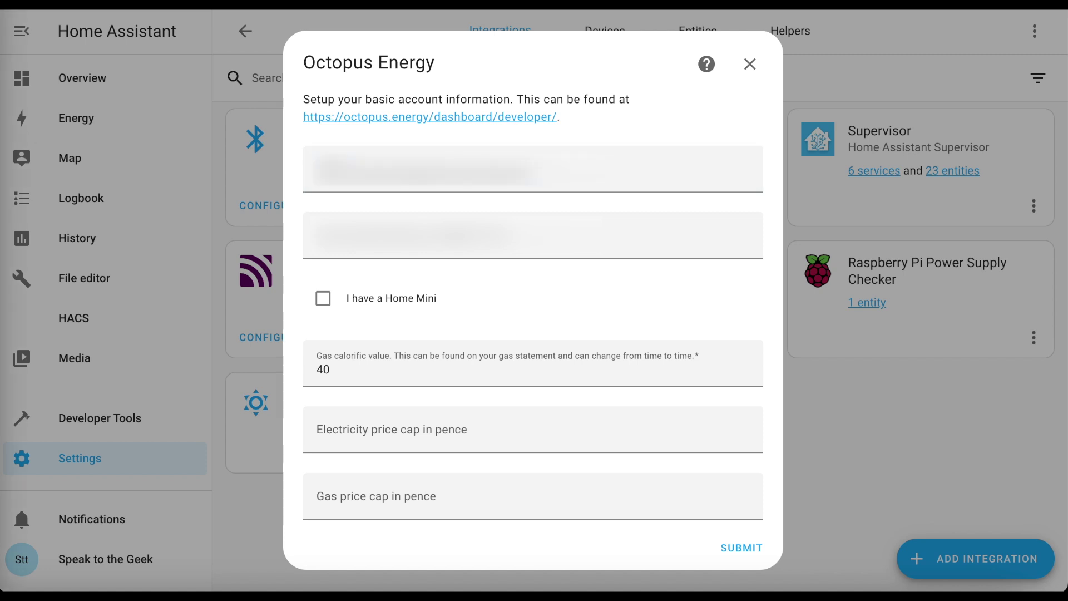
click(510, 245)
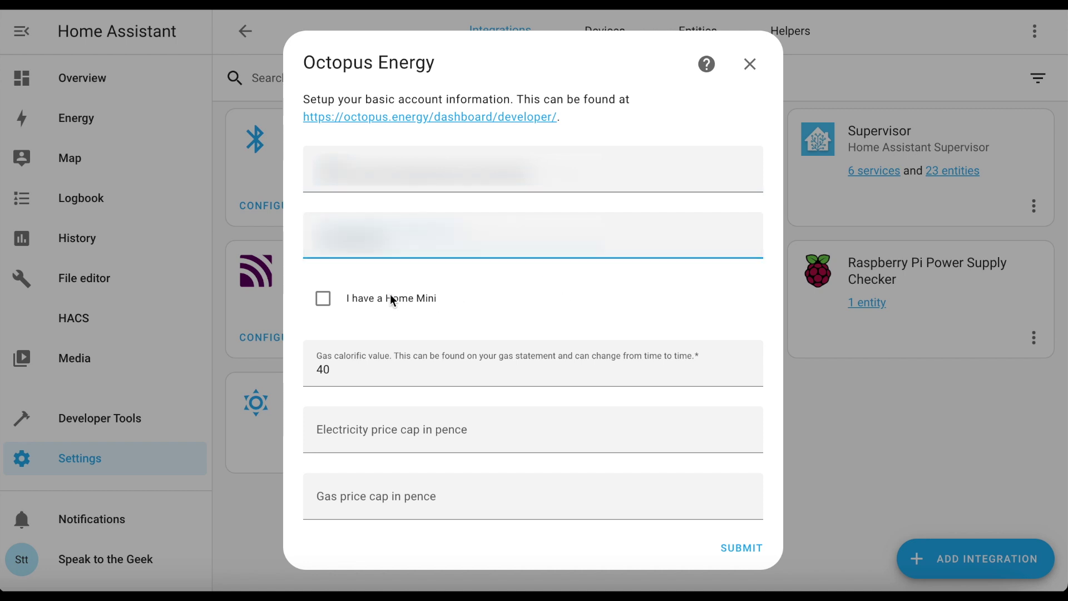
click(326, 301)
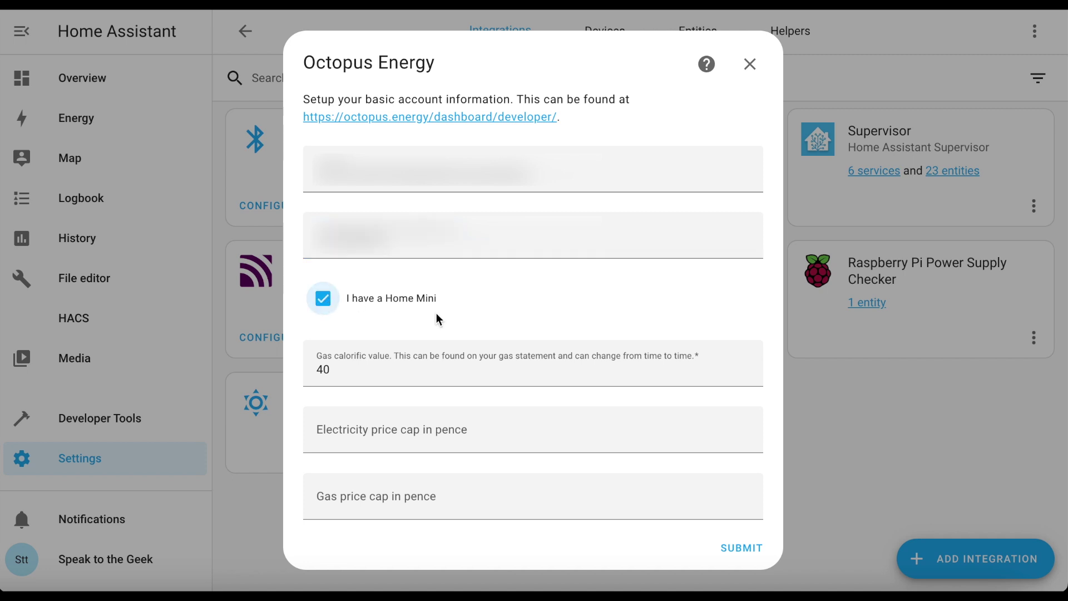
click(340, 372)
double_click(346, 372)
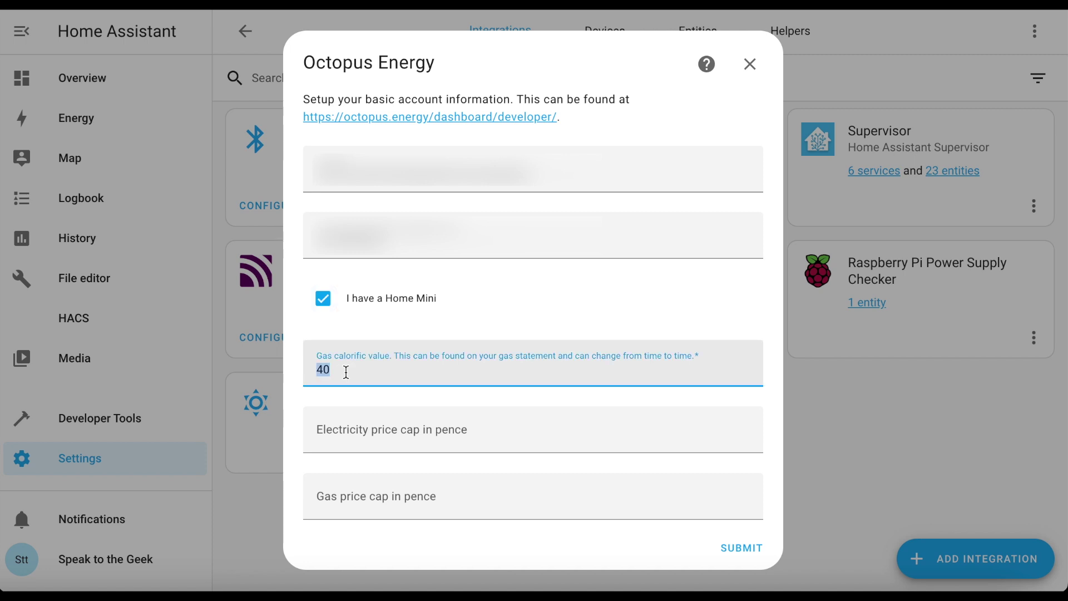
text(38.9)
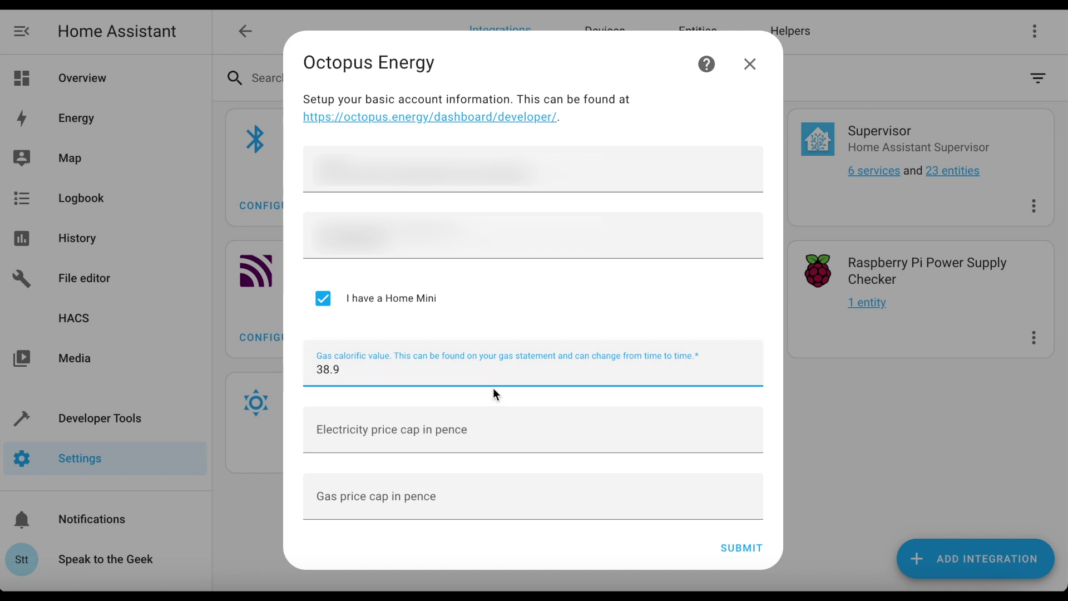
click(758, 549)
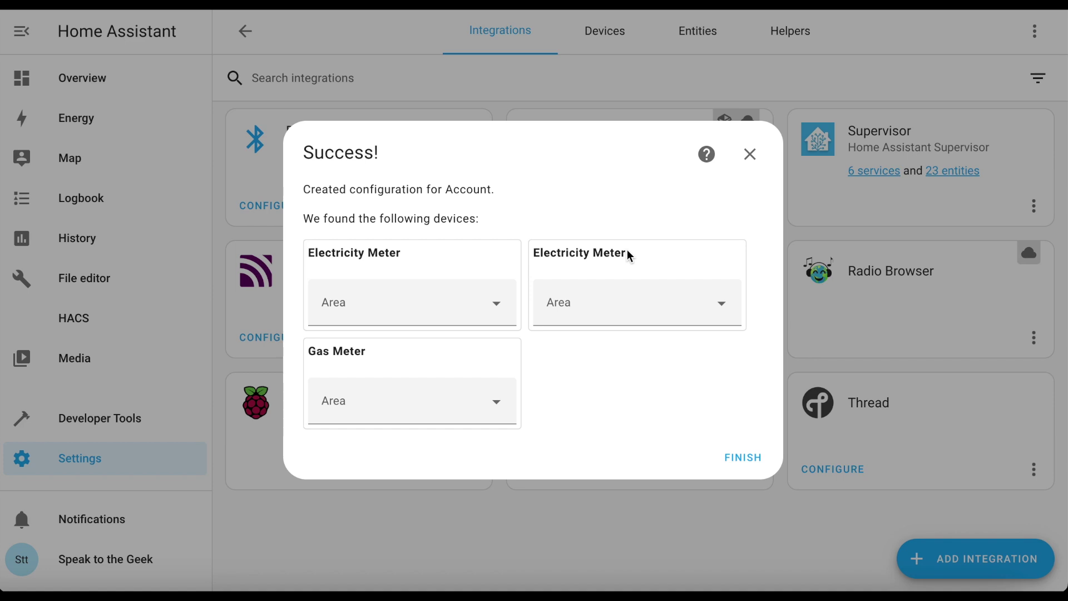
Close the success dialog and open the first Electricity Meter from the account's 3 devices.
click(754, 462)
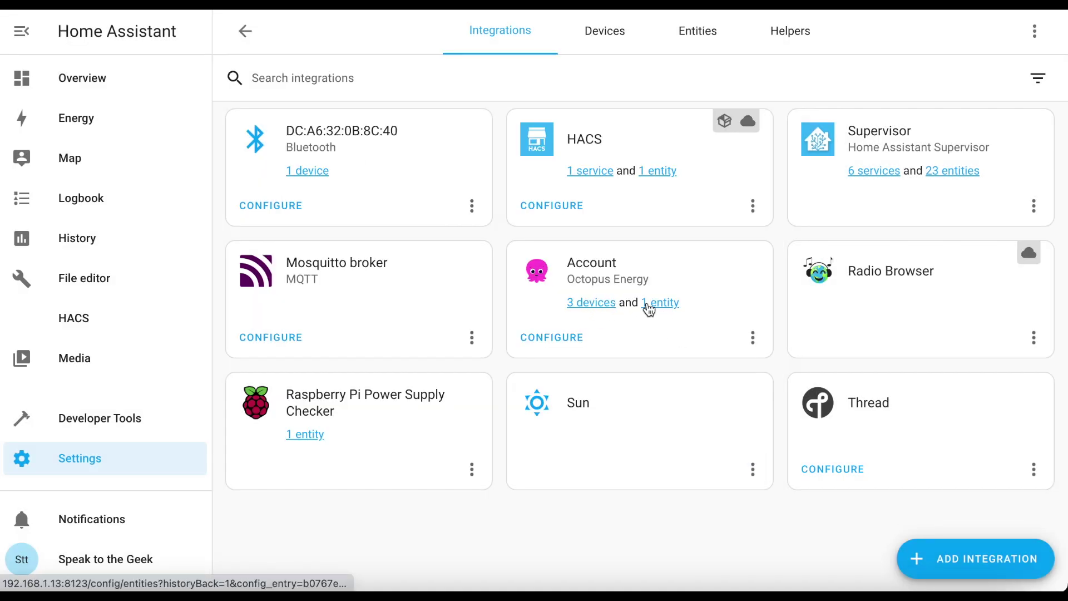
click(592, 306)
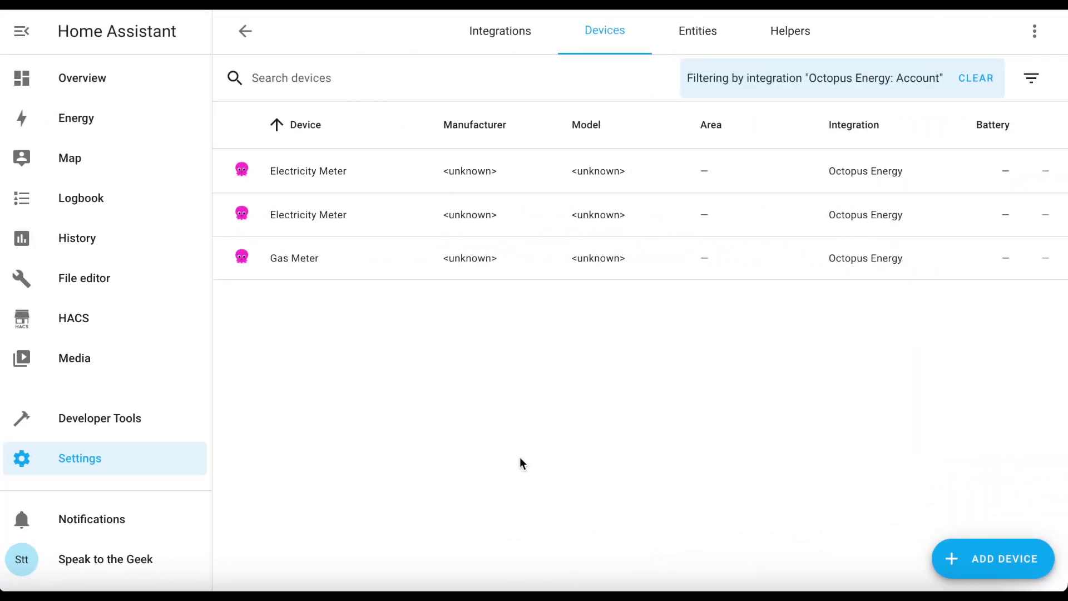
click(291, 177)
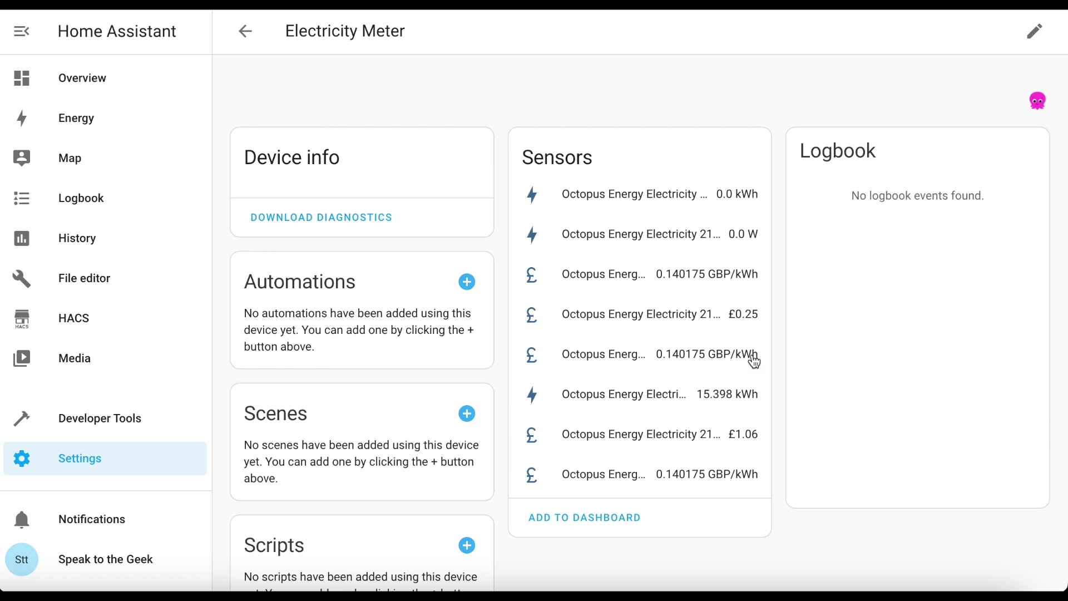
Check the electricity current demand sensor history (0.0 W), then go to Overview.
click(532, 238)
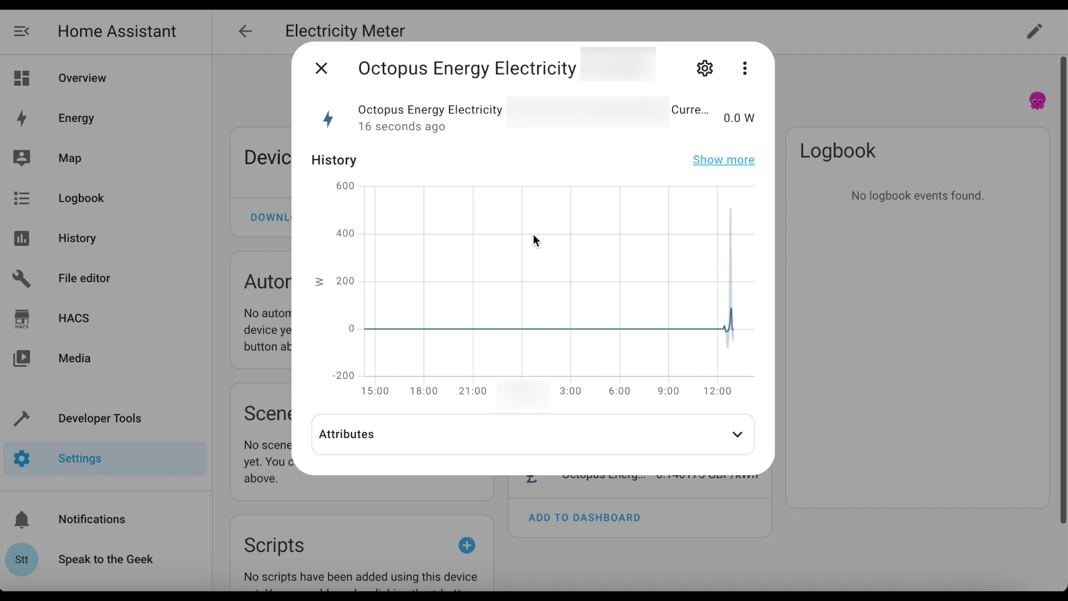
mouse_move(736, 322)
click(321, 68)
click(77, 85)
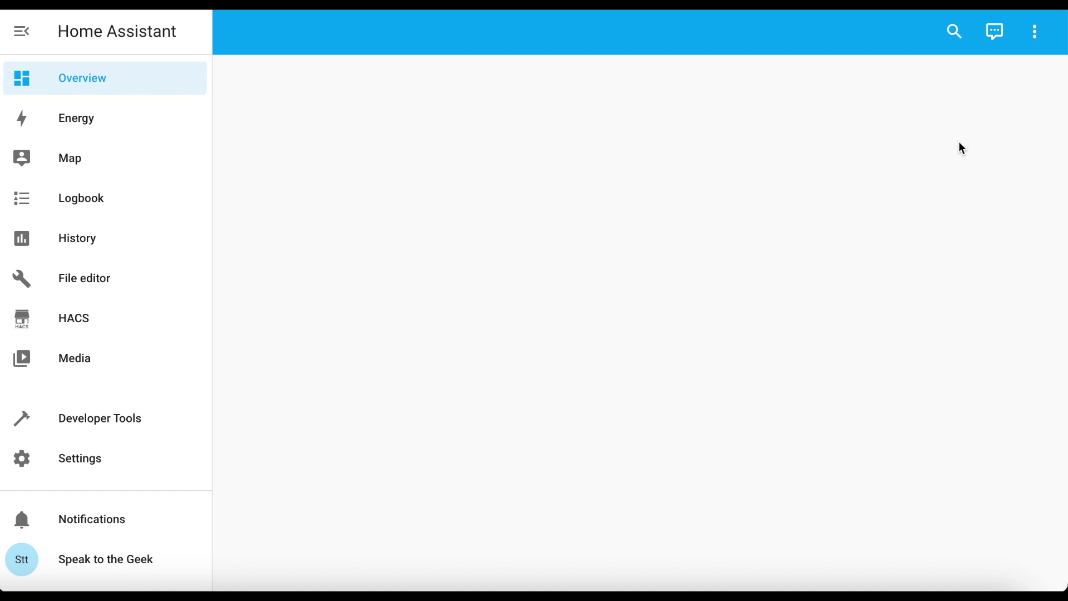
Edit the dashboard and add a Gauge card, found by searching 'gau'.
click(1036, 45)
click(1003, 75)
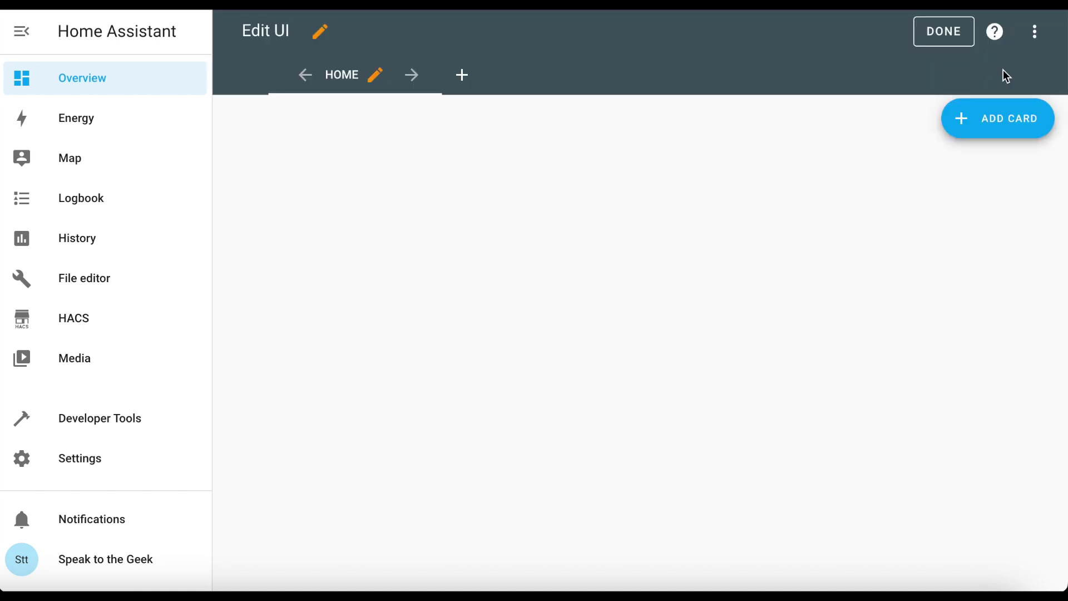
click(1000, 134)
click(365, 134)
text(gau)
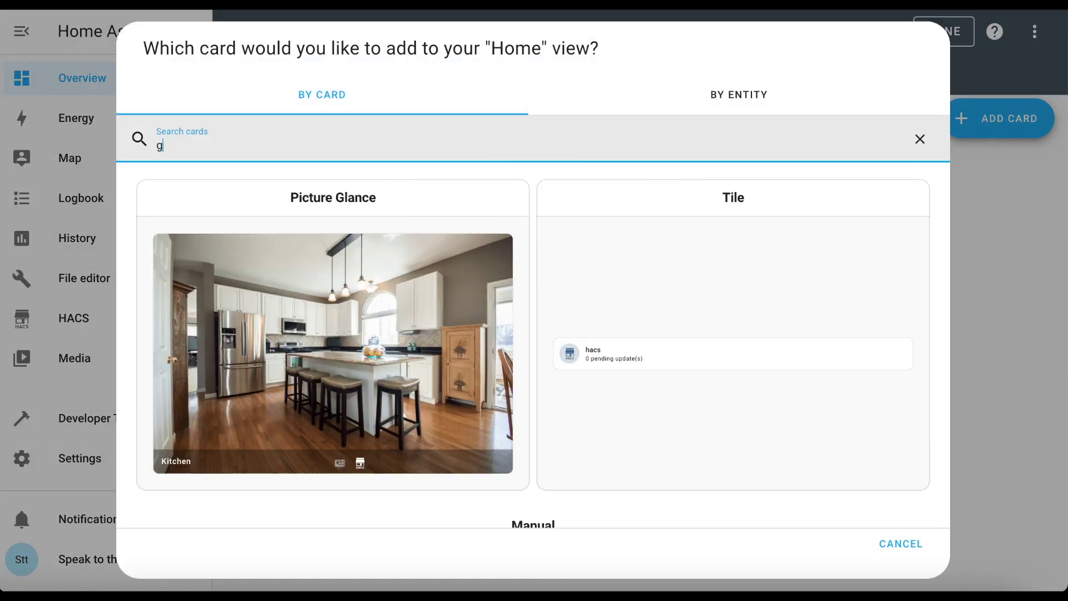
click(333, 300)
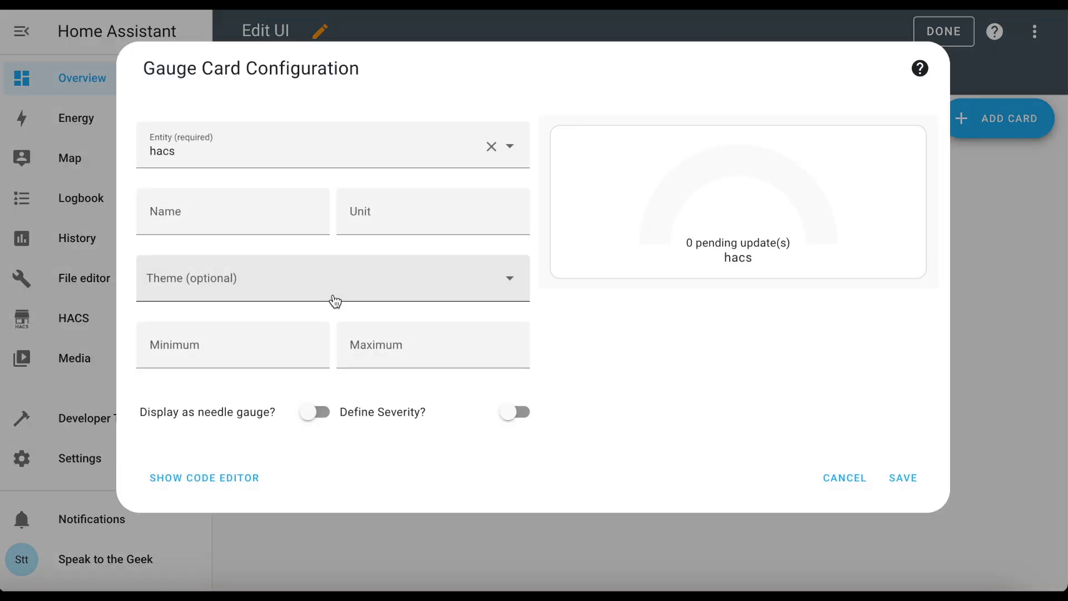
Replace the hacs entity with the Octopus Energy Electricity Current Demand entity.
click(491, 146)
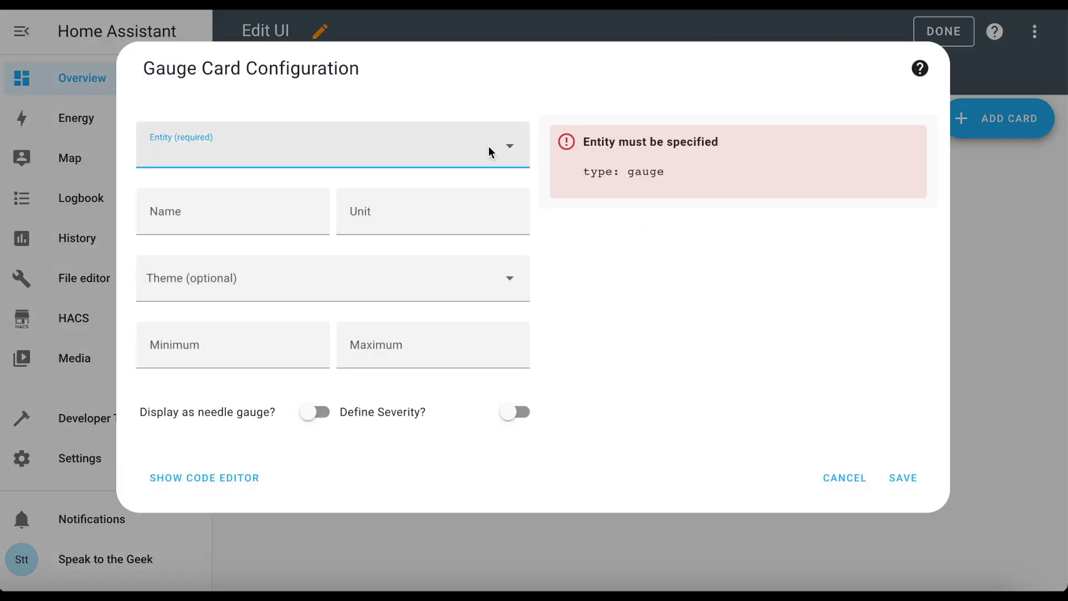
click(243, 152)
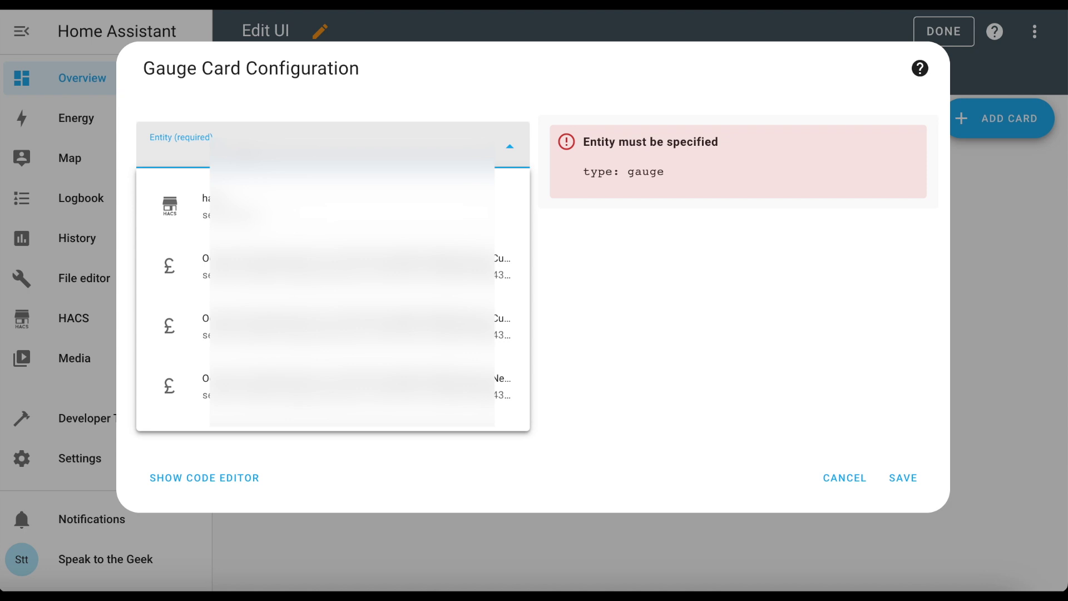
key(ctrl+v)
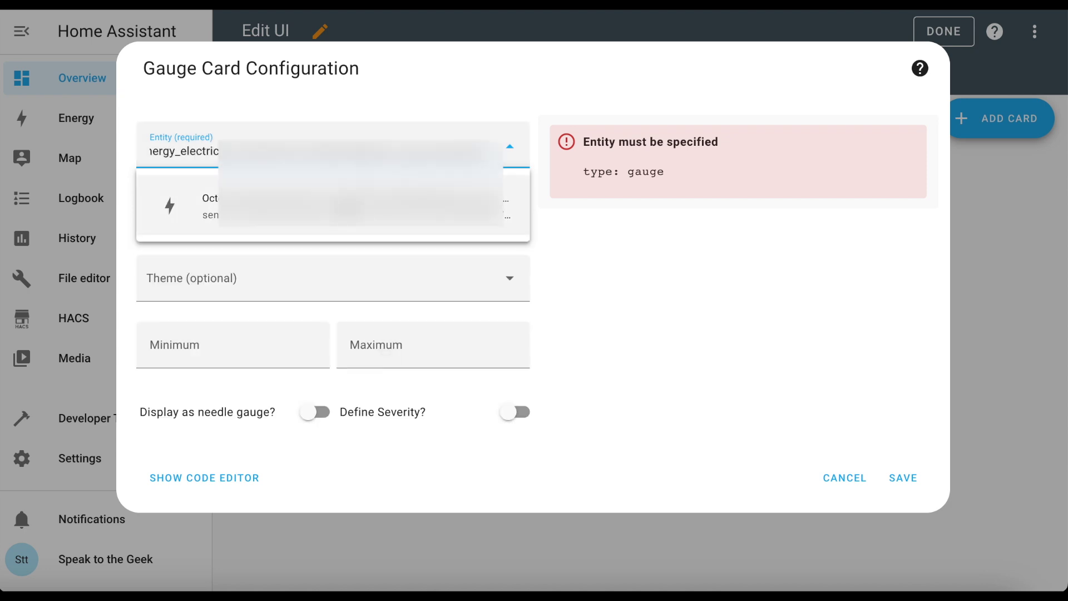
click(342, 202)
click(260, 219)
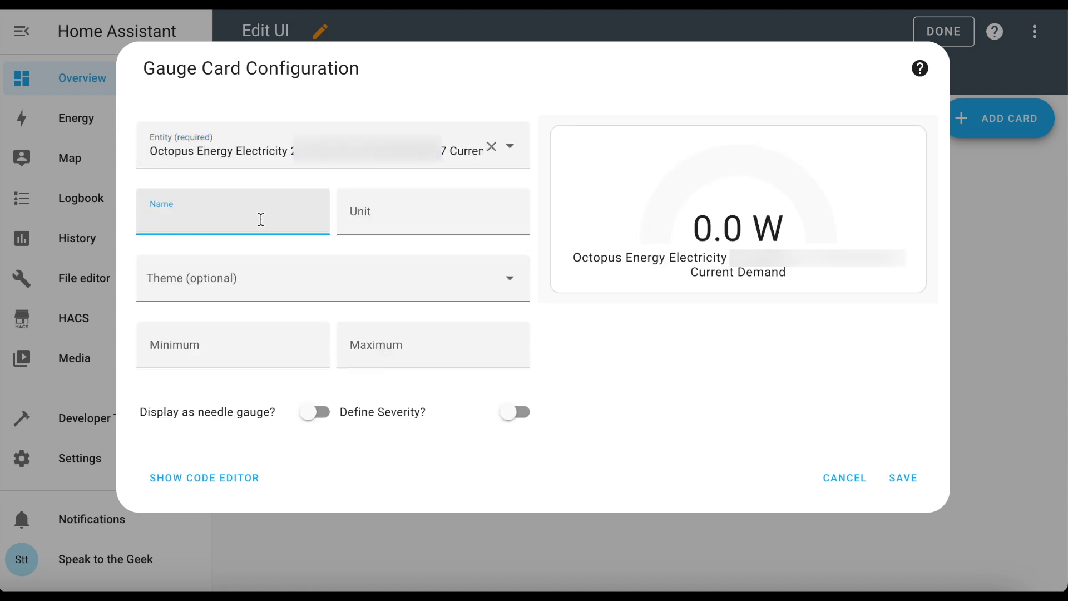
Name the gauge 'Octopus Power', set minimum -8000 and maximum 20000, and enable needle display.
text(Octopus Power)
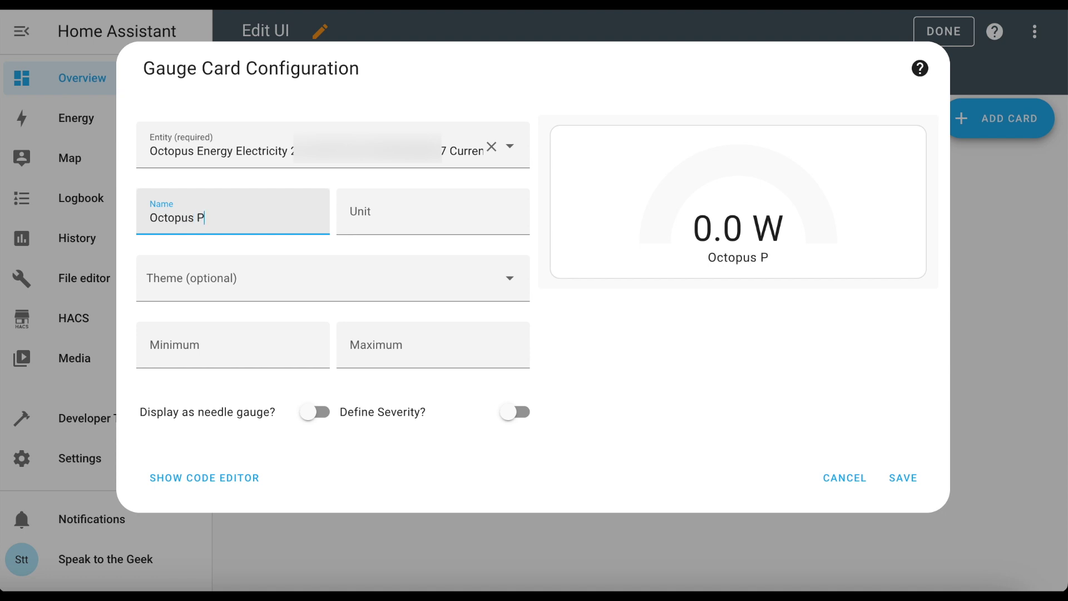
click(224, 342)
text(-8000)
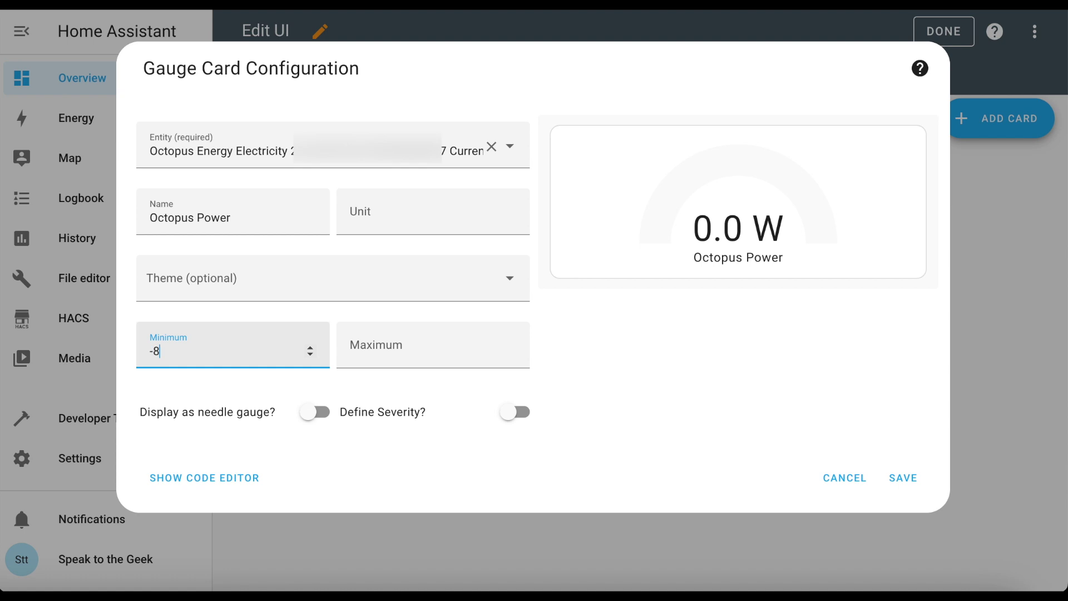
click(410, 348)
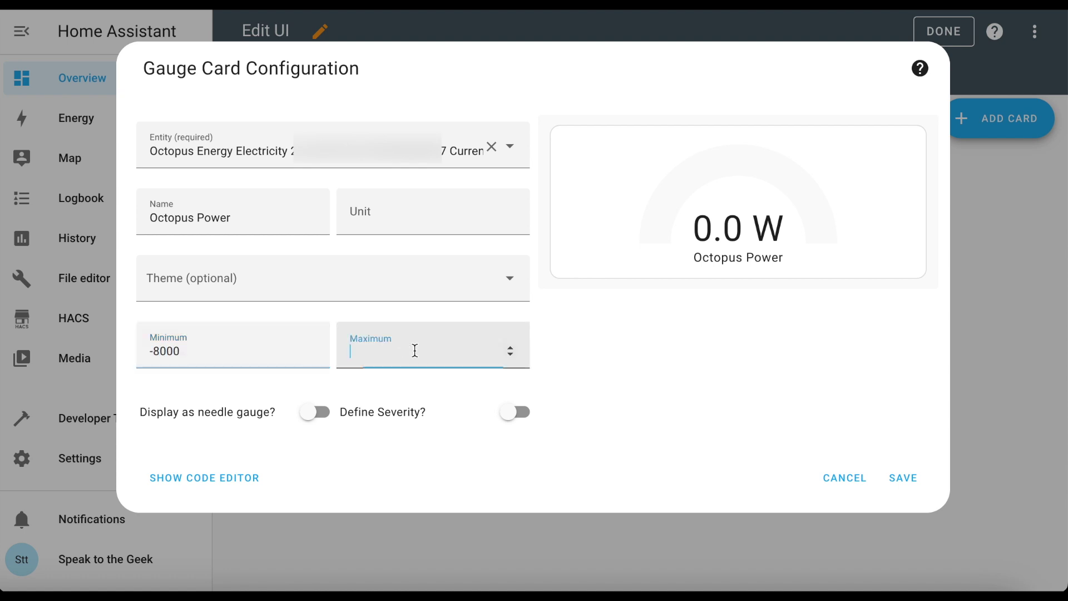
text(20000)
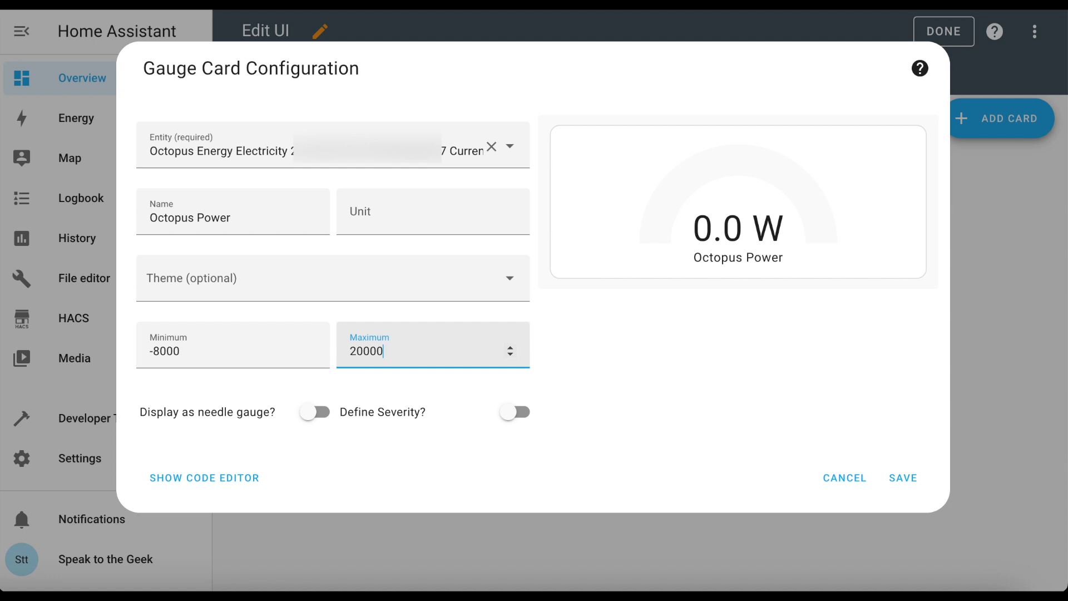
click(315, 412)
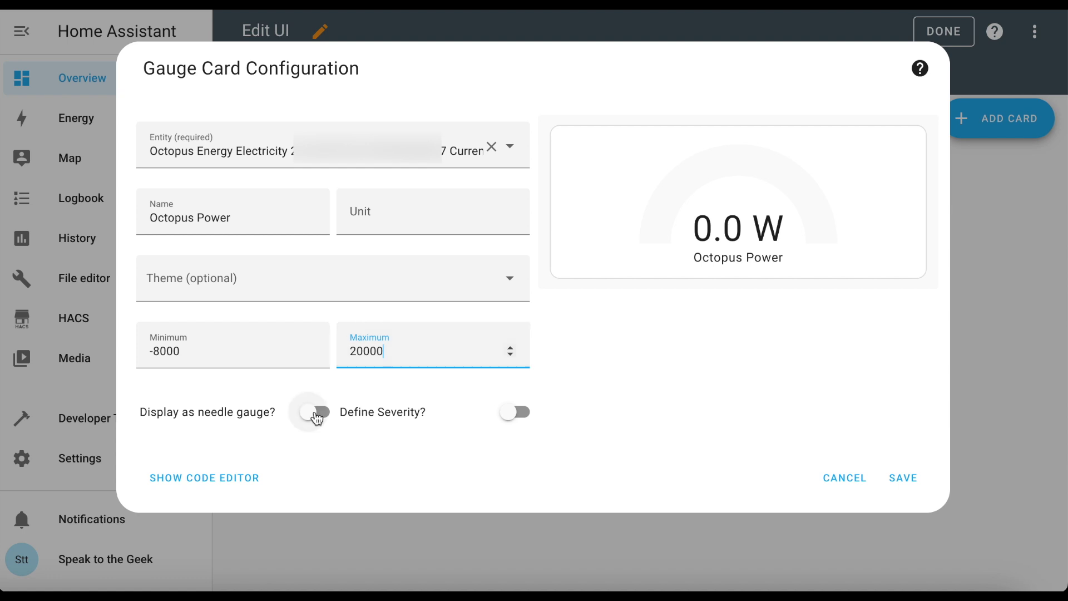
Enable severity colours with Green starting at -8000, then save the card and finish editing.
click(514, 411)
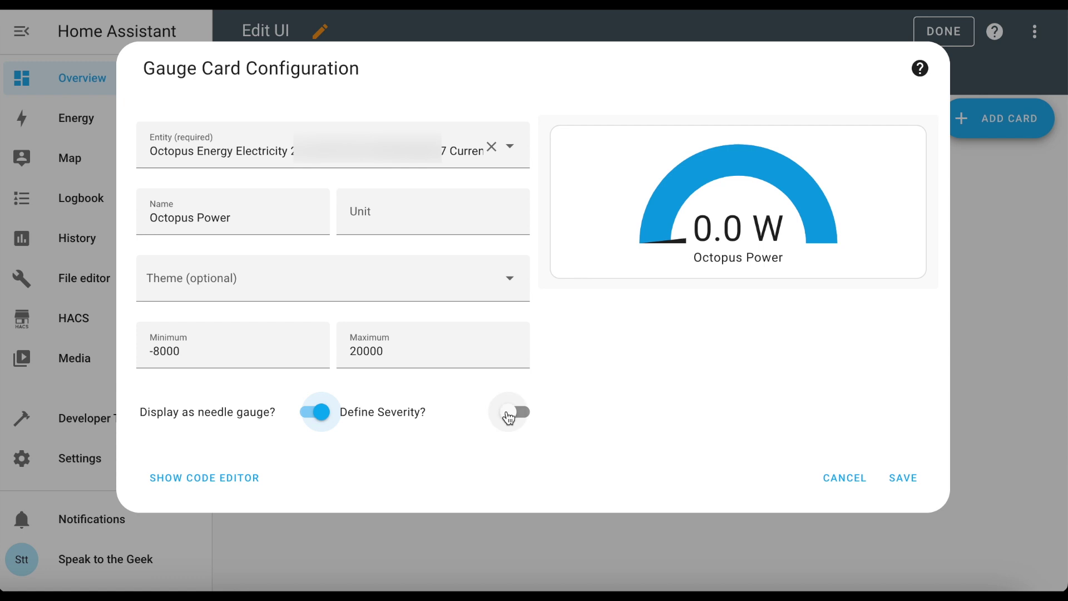
scroll(437, 412, down, 2)
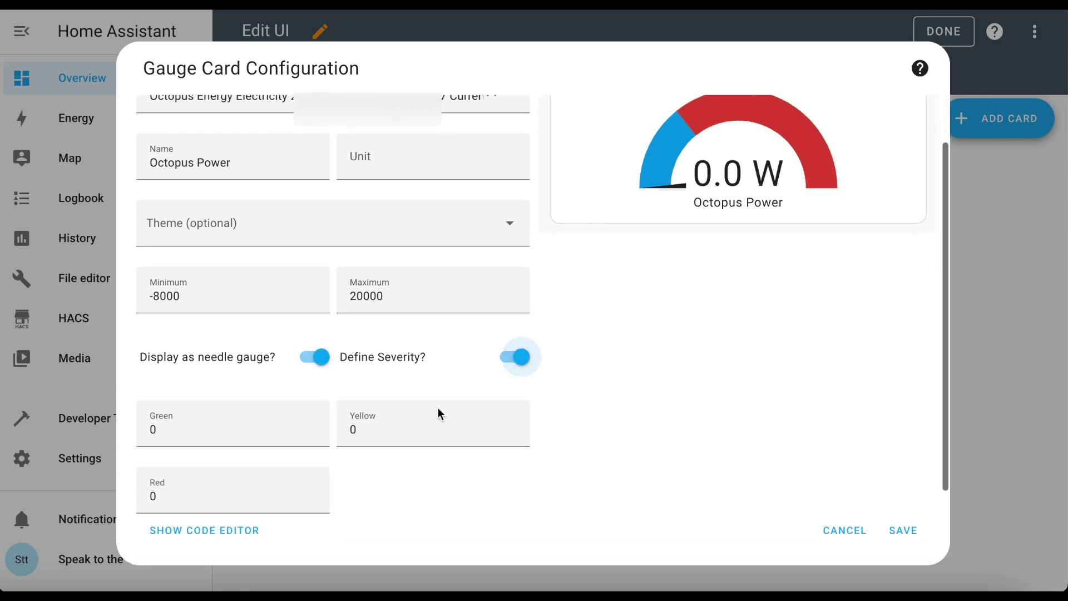
click(238, 399)
key(BackSpace)
text(-8000)
key(Tab)
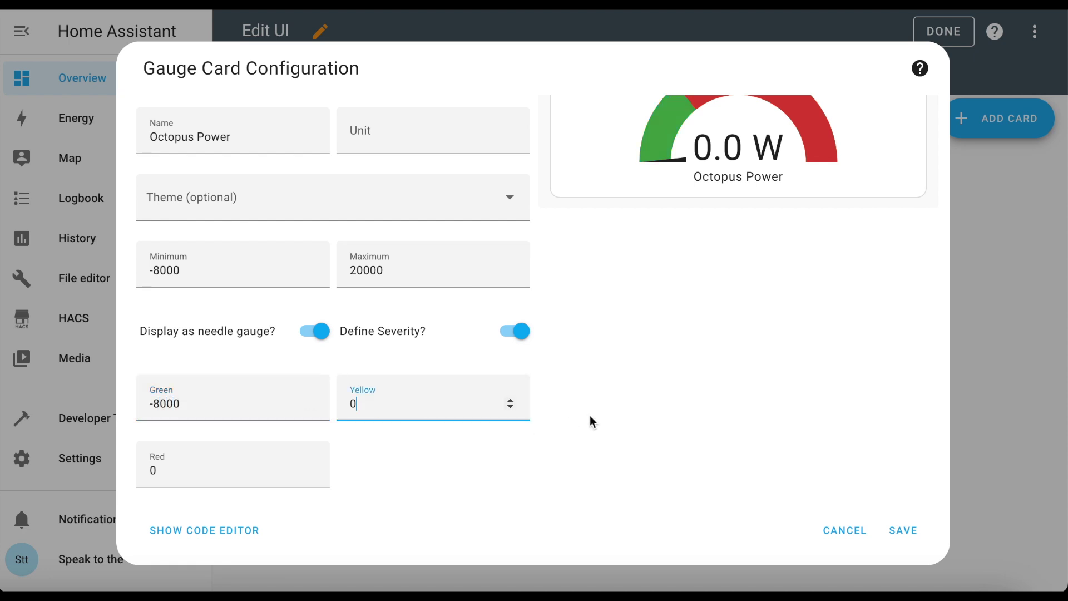
click(907, 530)
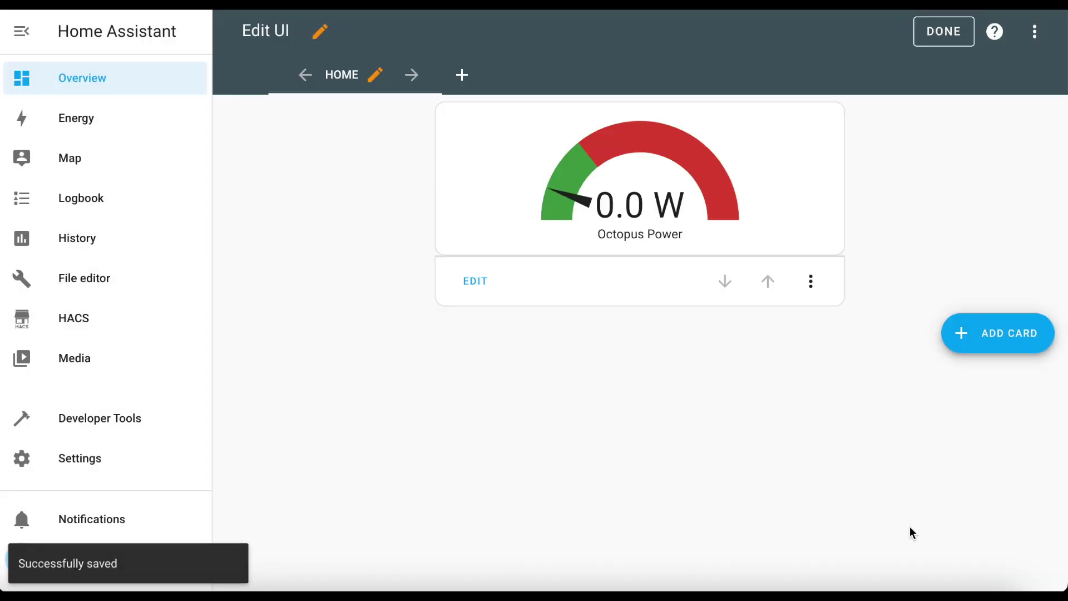
click(938, 33)
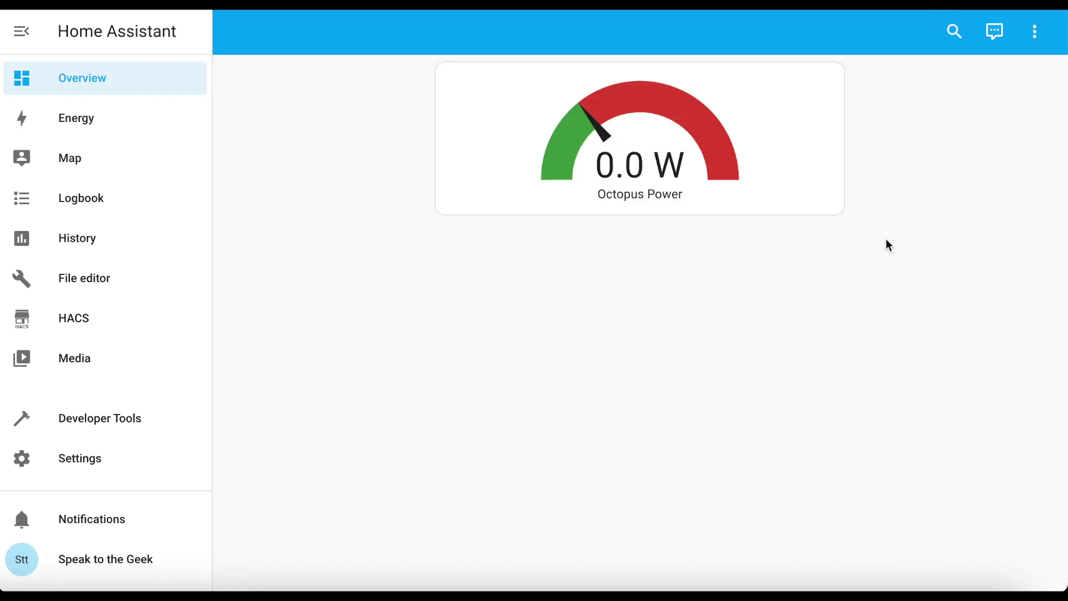